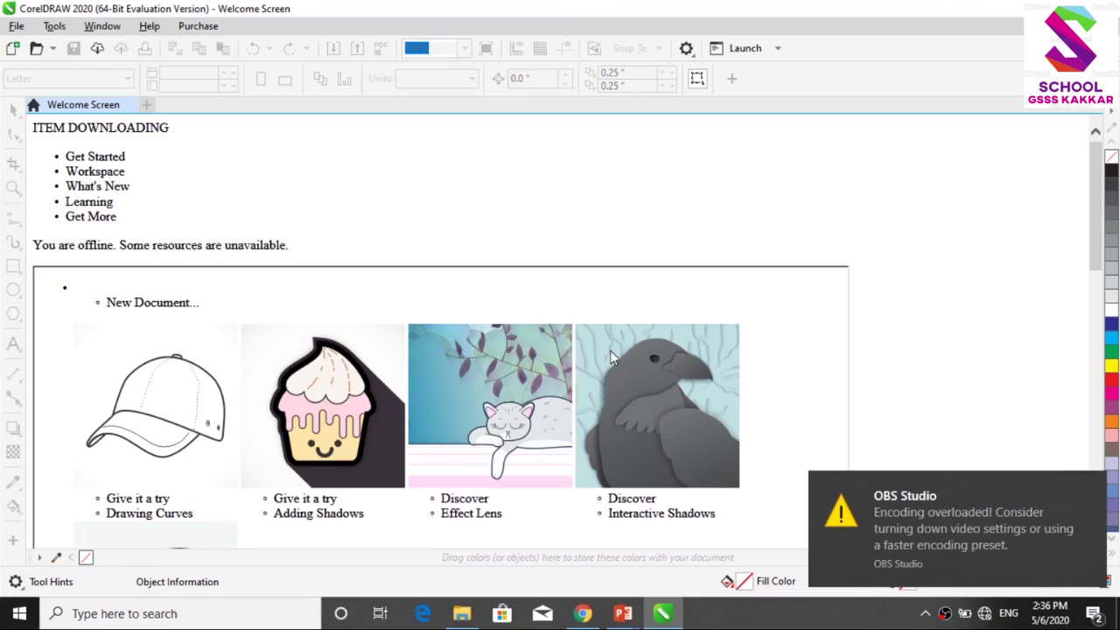
Step: Create a new document named Project Logo with its dimensions in inches, at 8.5 × 11 inches
{"action": "left_click", "coordinate": [889, 497]}
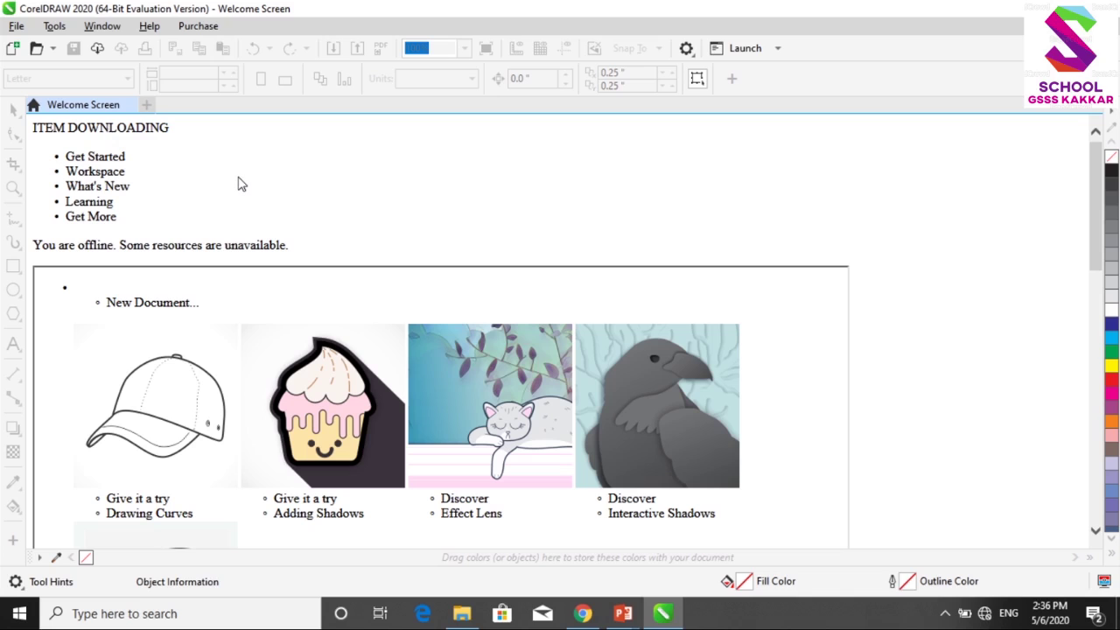
{"action": "left_click", "coordinate": [13, 50]}
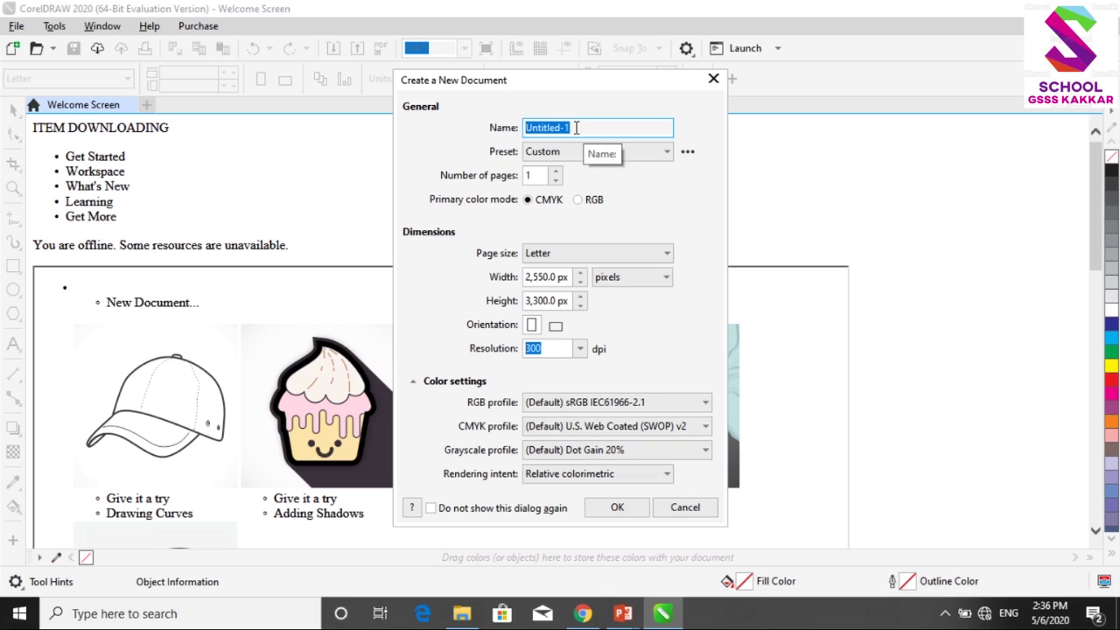
{"action": "type", "text": "M"}
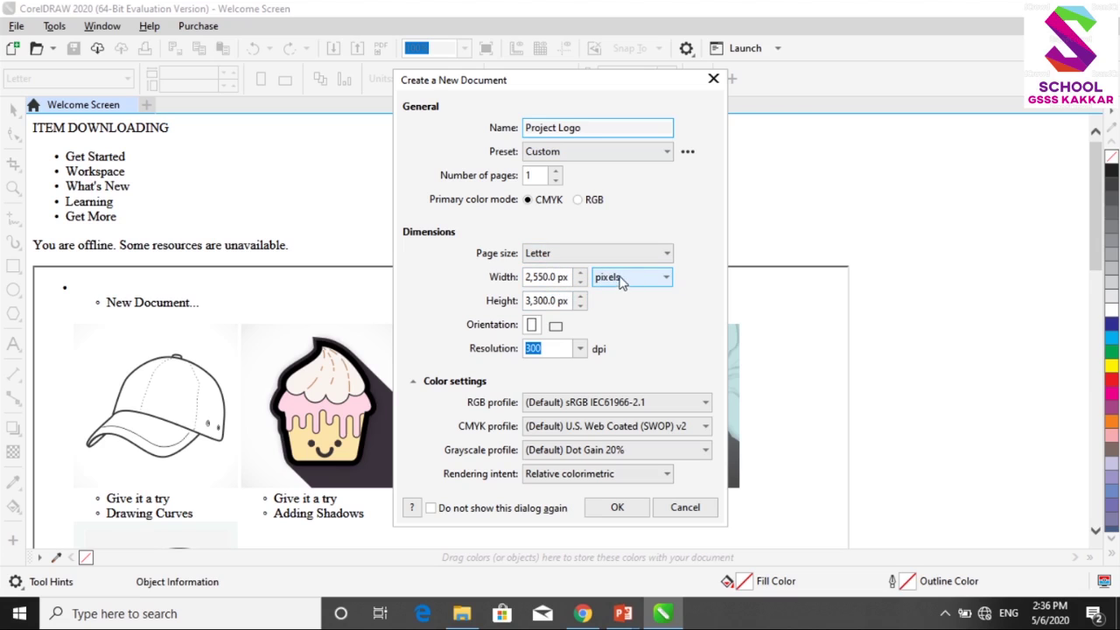
{"action": "left_click", "coordinate": [648, 280]}
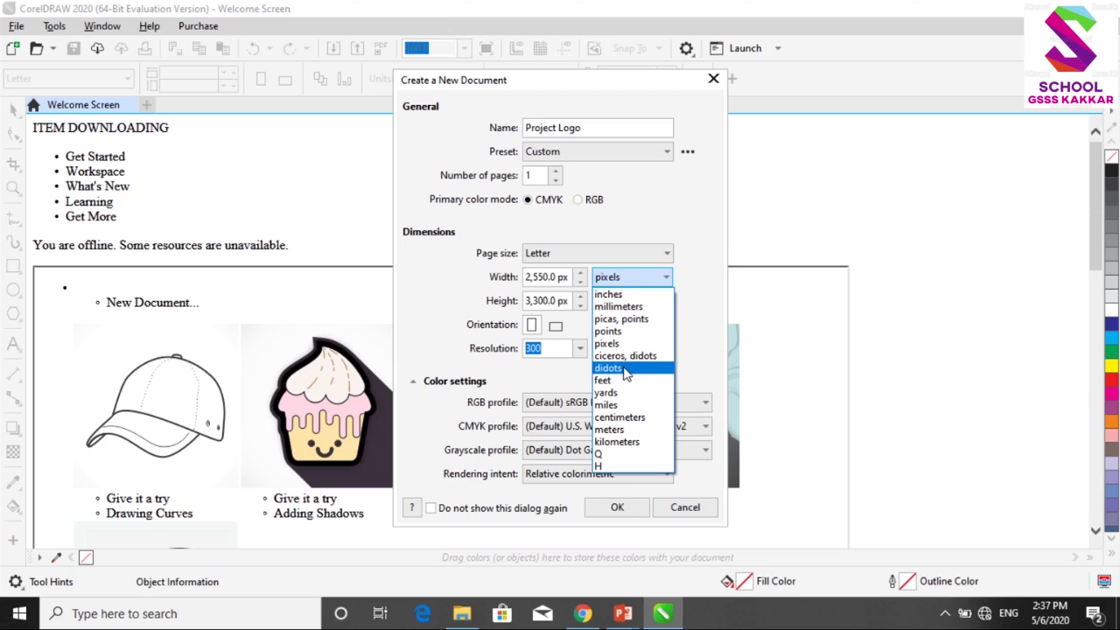
{"action": "left_click", "coordinate": [613, 295]}
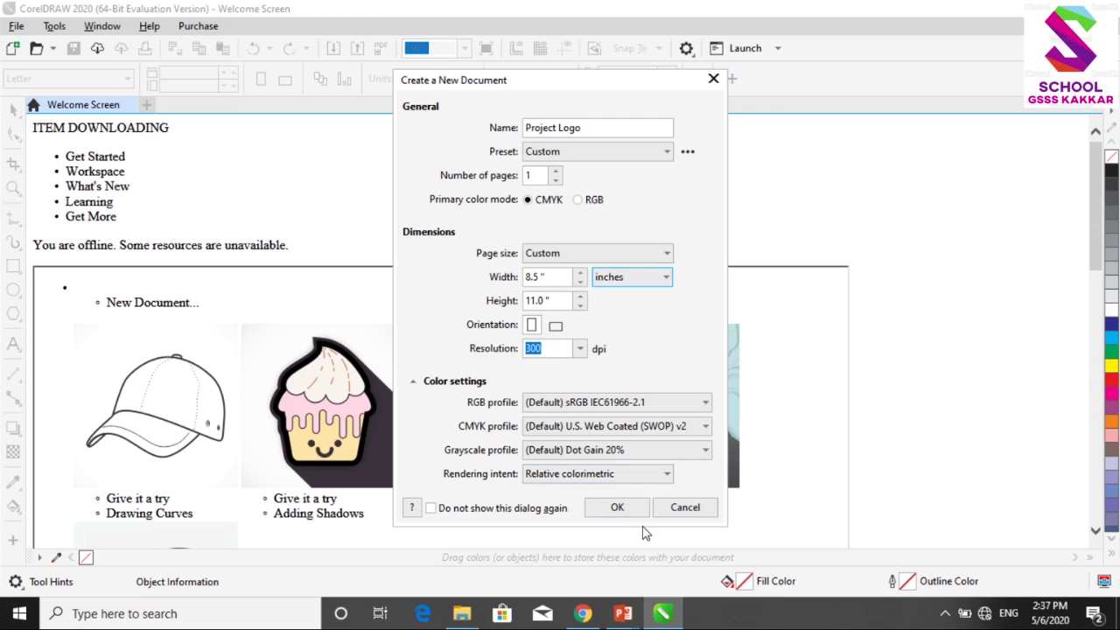
{"action": "left_click", "coordinate": [617, 508]}
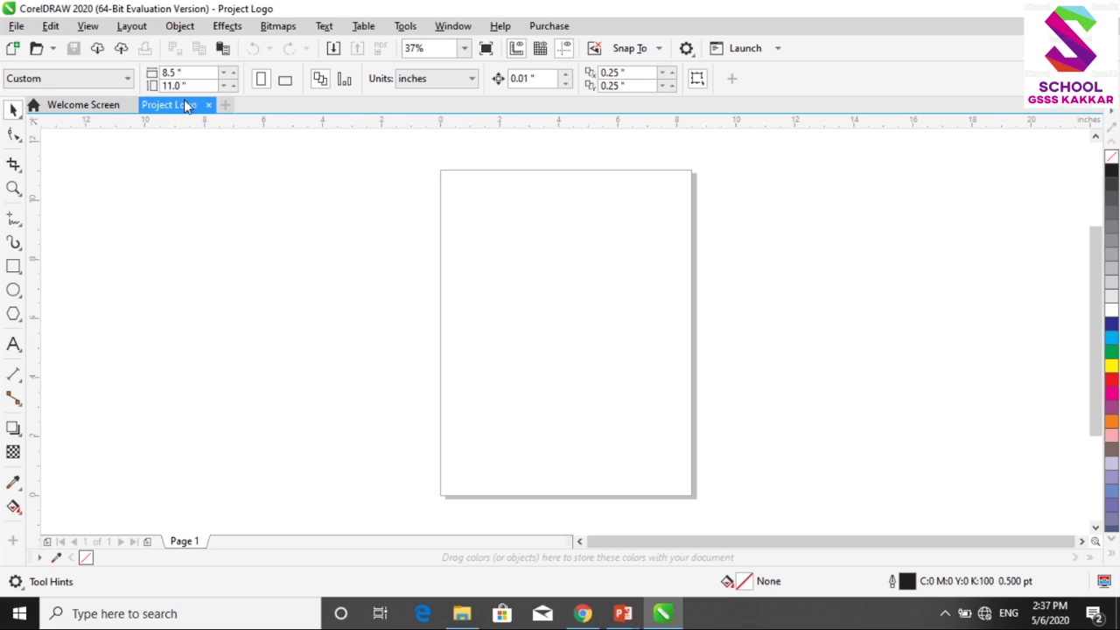
Step: Review the slide on the application window's components, then look through the file, edit, layout and effects commands in CorelDRAW
{"action": "key", "text": "alt+Tab"}
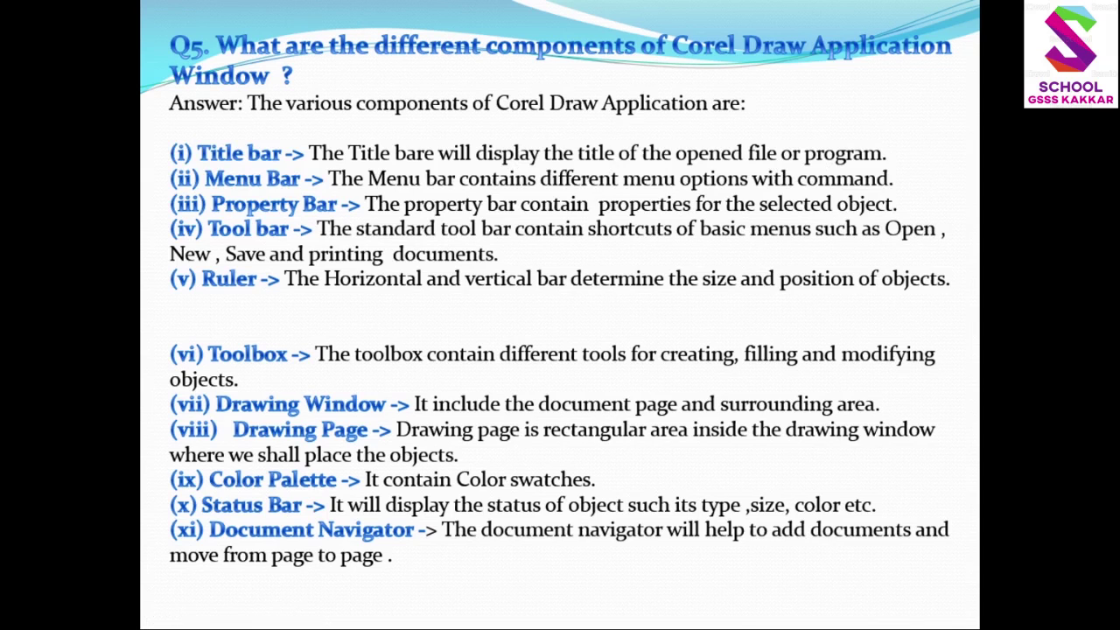
{"action": "key", "text": "alt+Tab"}
{"action": "key", "text": "alt+Tab"}
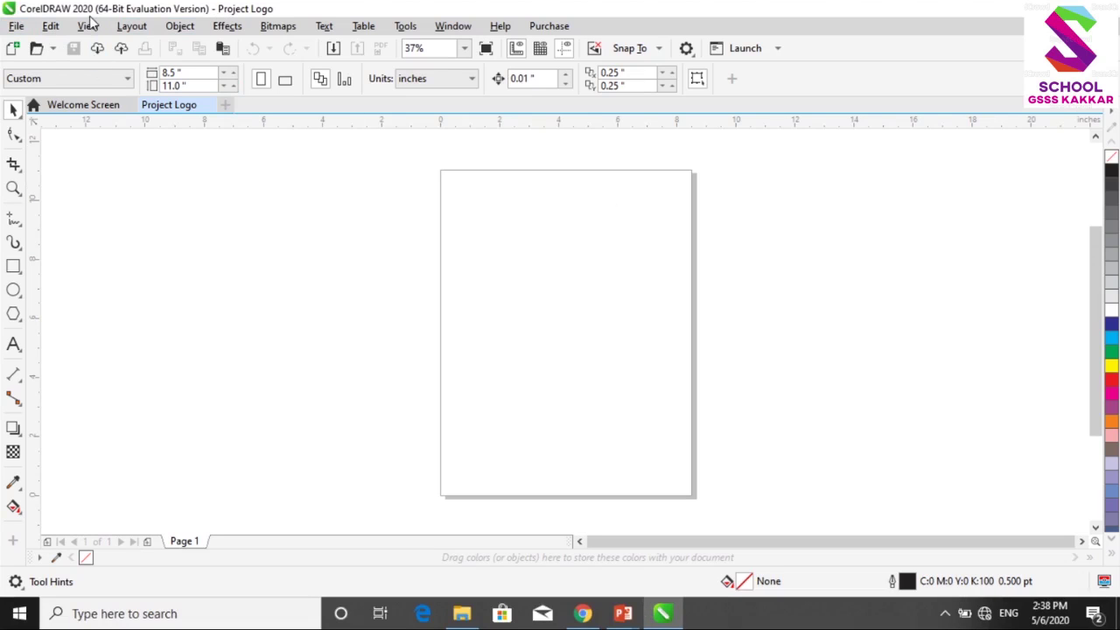
{"action": "left_click", "coordinate": [17, 27]}
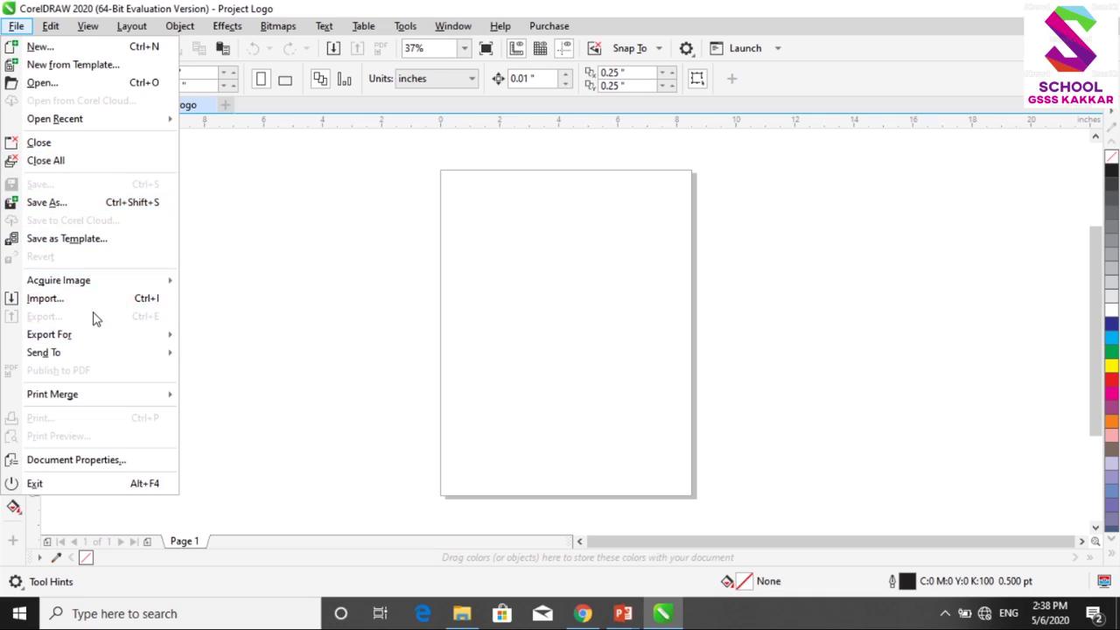
{"action": "mouse_move", "coordinate": [50, 29]}
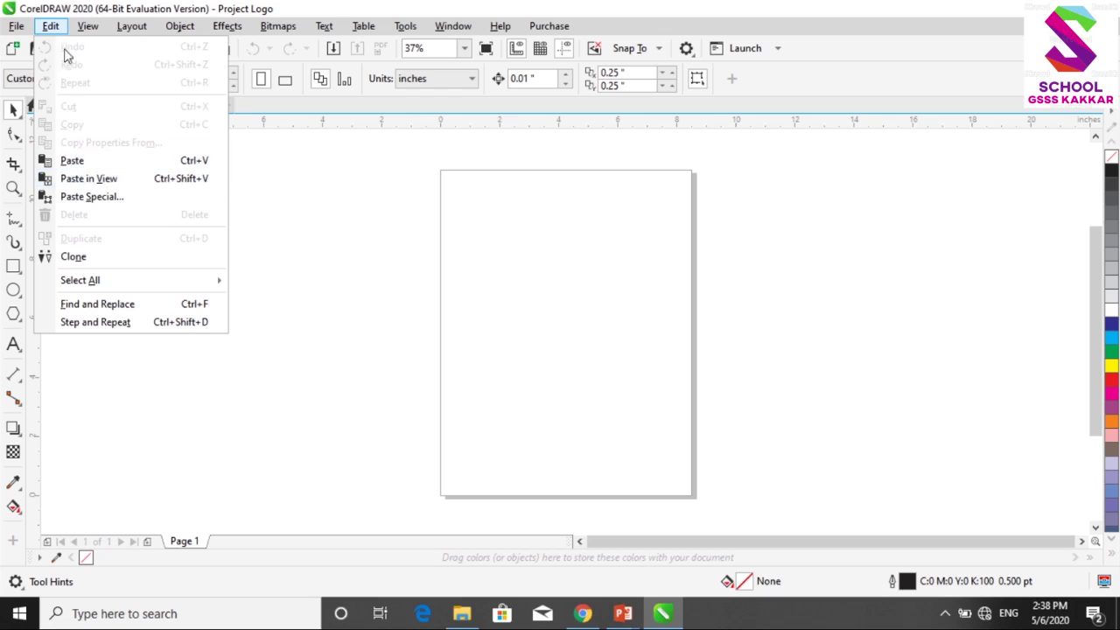
{"action": "mouse_move", "coordinate": [88, 34]}
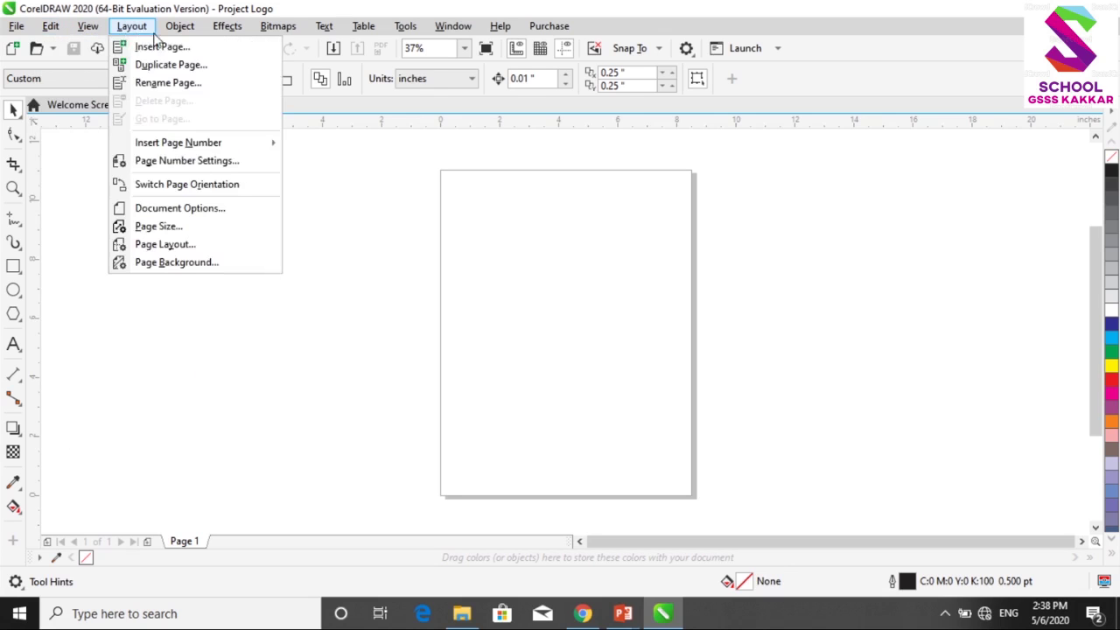
{"action": "mouse_move", "coordinate": [179, 29]}
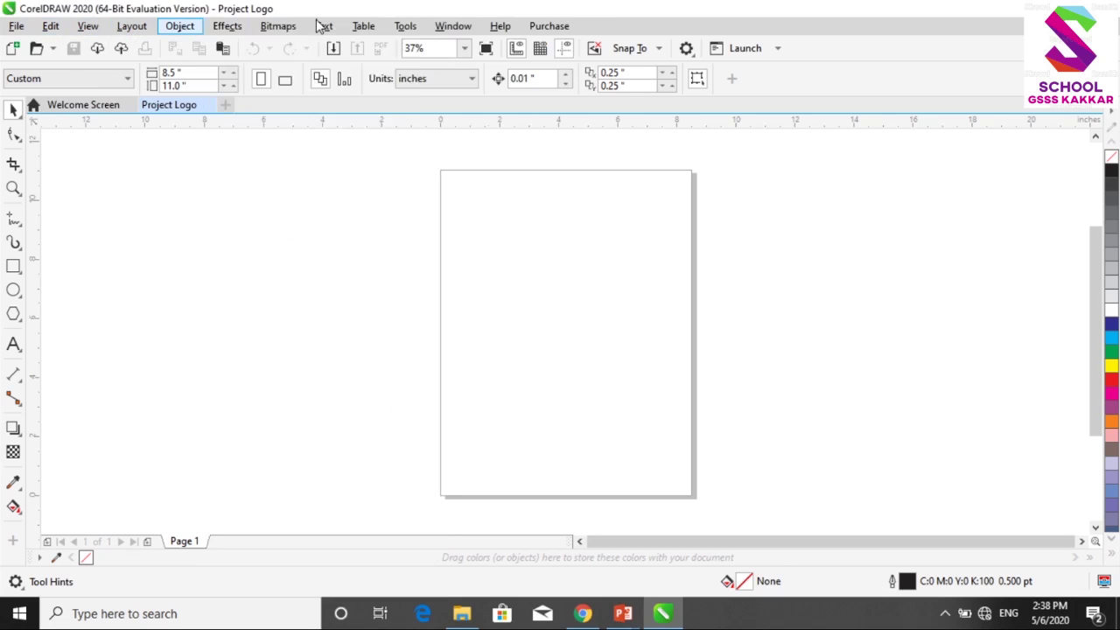
{"action": "mouse_move", "coordinate": [276, 29]}
{"action": "mouse_move", "coordinate": [226, 29]}
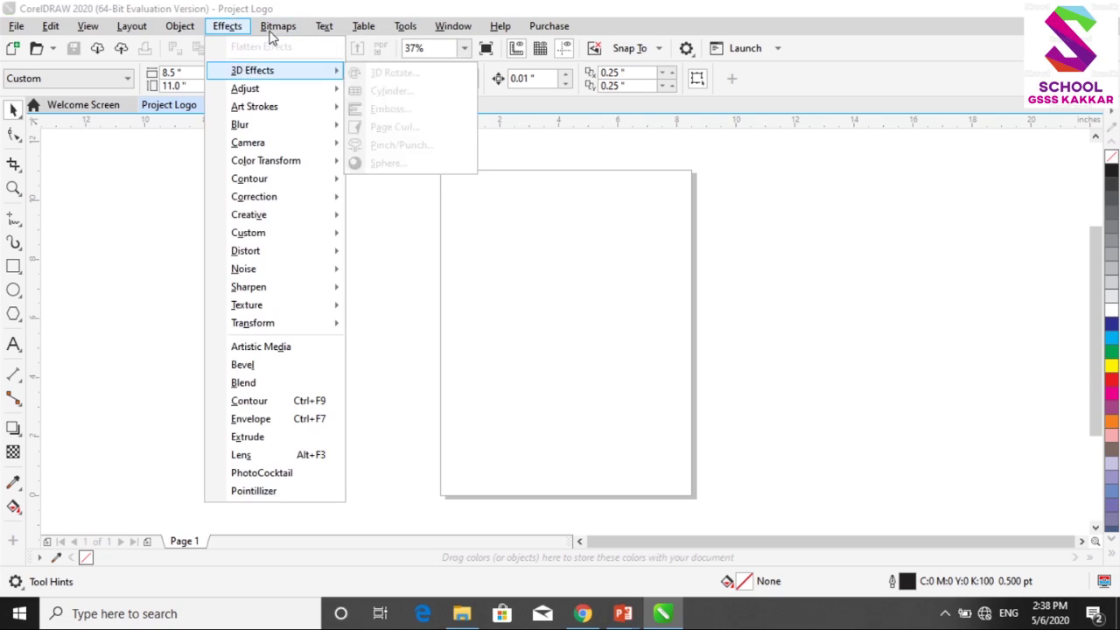
{"action": "mouse_move", "coordinate": [454, 30]}
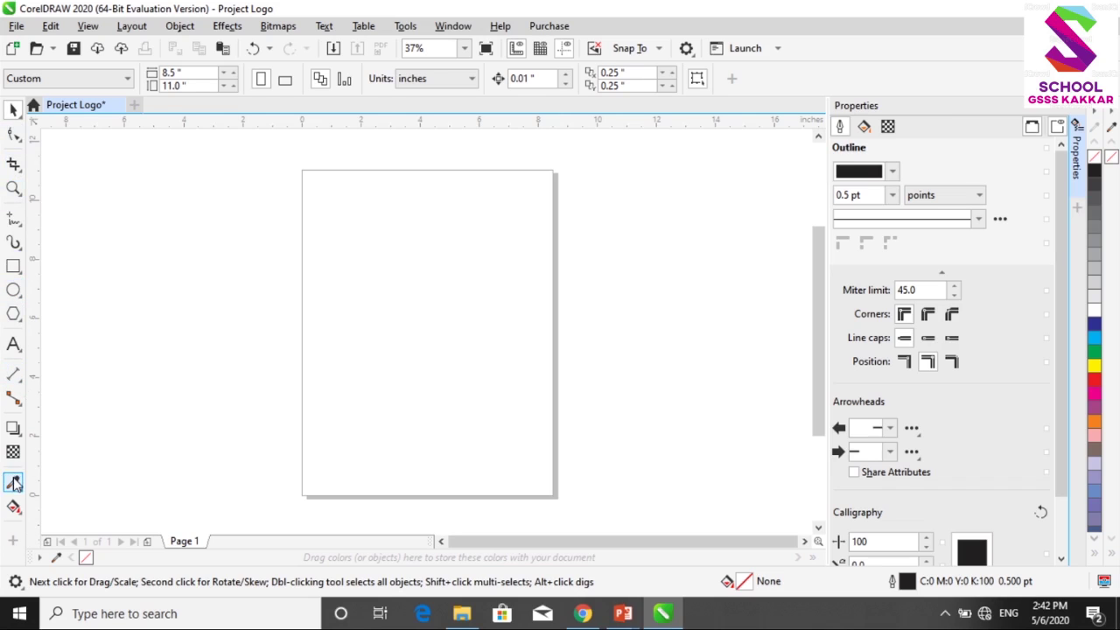
Step: Draw an ellipse about 3.25 × 2.58 inches in the page's upper half and set its outline to pink C19 M67 Y24 K0
{"action": "left_click", "coordinate": [13, 292]}
{"action": "left_click_drag", "start_coordinate": [350, 253], "coordinate": [448, 331]}
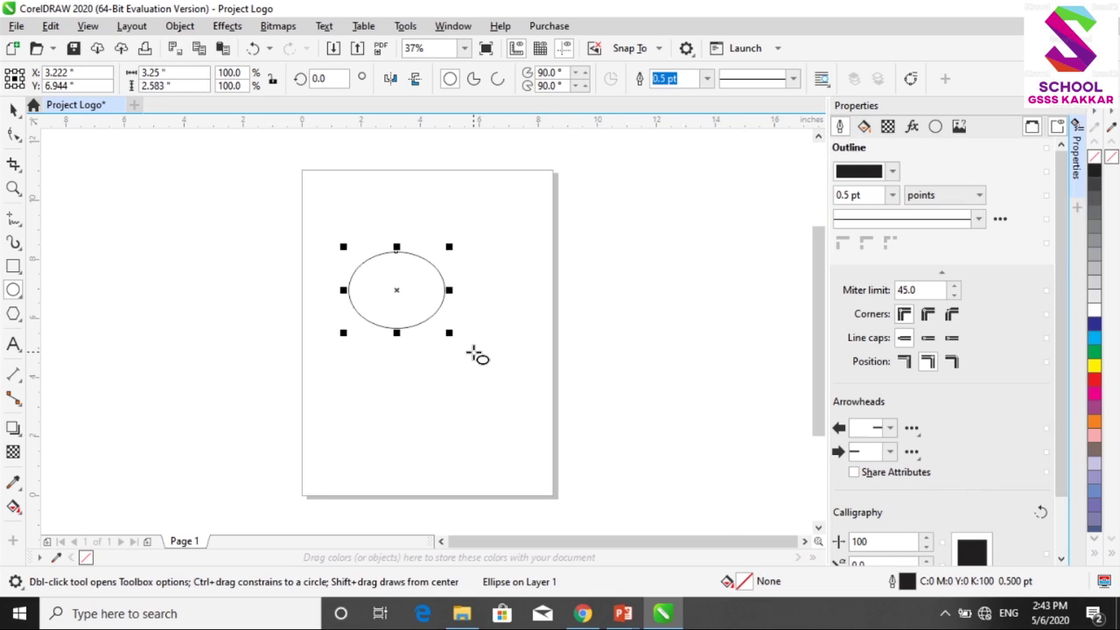
{"action": "left_click", "coordinate": [893, 173]}
{"action": "left_click_drag", "start_coordinate": [919, 277], "coordinate": [891, 269]}
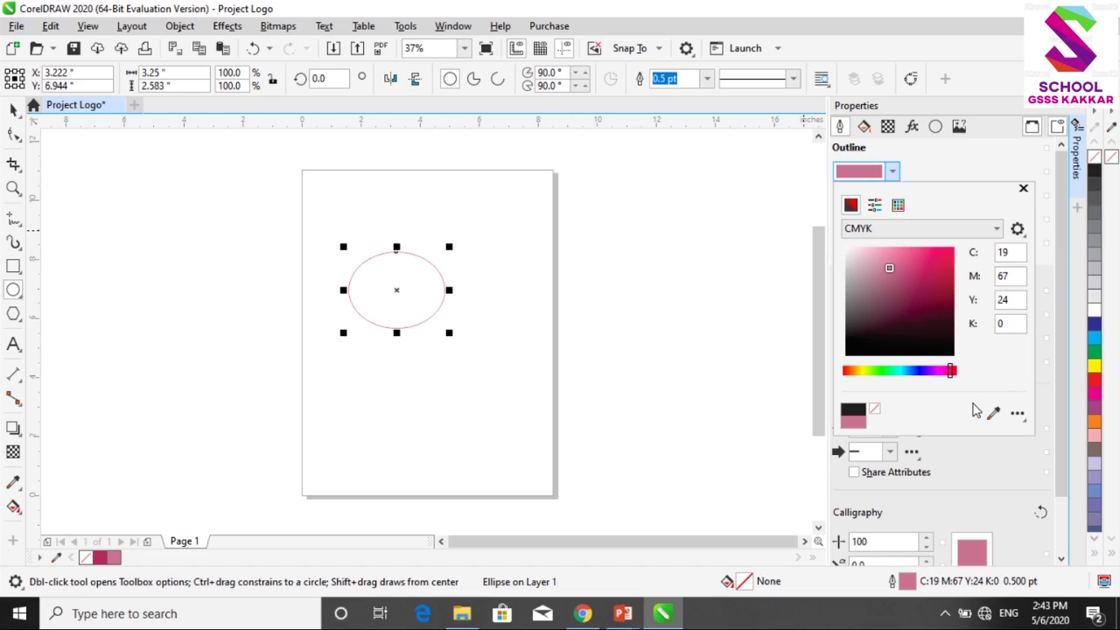
{"action": "left_click", "coordinate": [869, 130]}
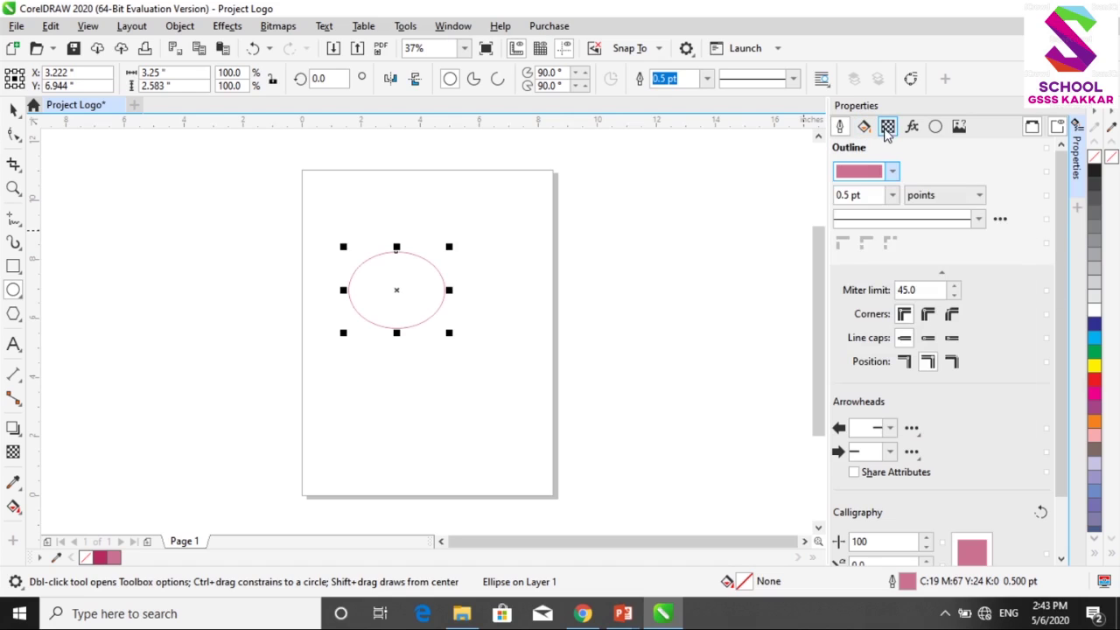
Step: Inspect the ellipse's transparency and fill properties
{"action": "left_click", "coordinate": [889, 129]}
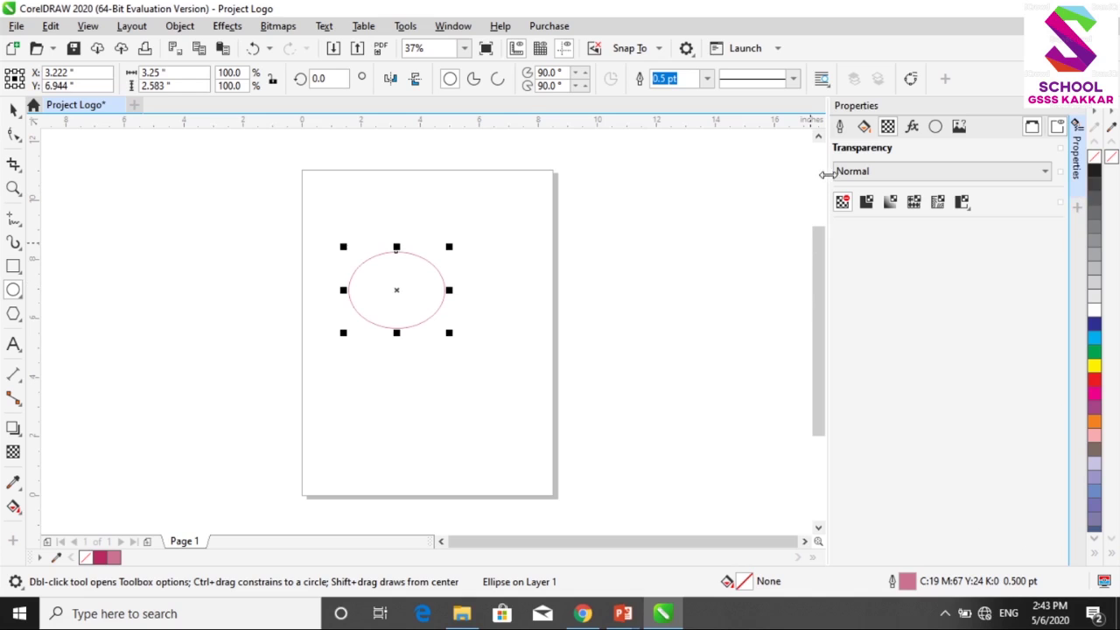
{"action": "left_click", "coordinate": [863, 127]}
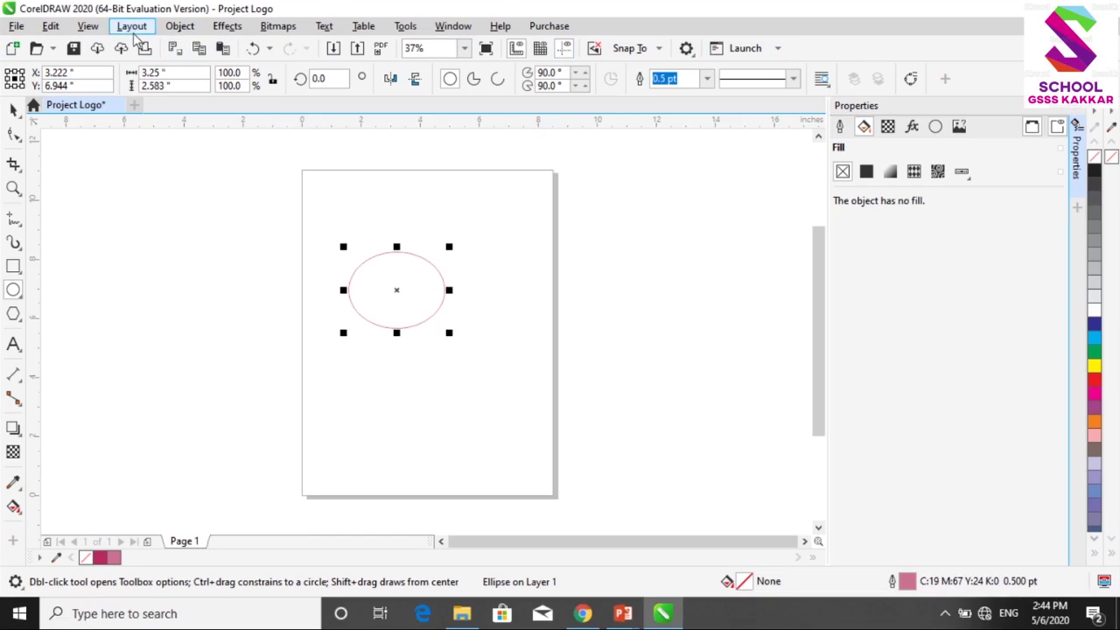
{"action": "left_click", "coordinate": [14, 27]}
{"action": "left_click", "coordinate": [14, 27]}
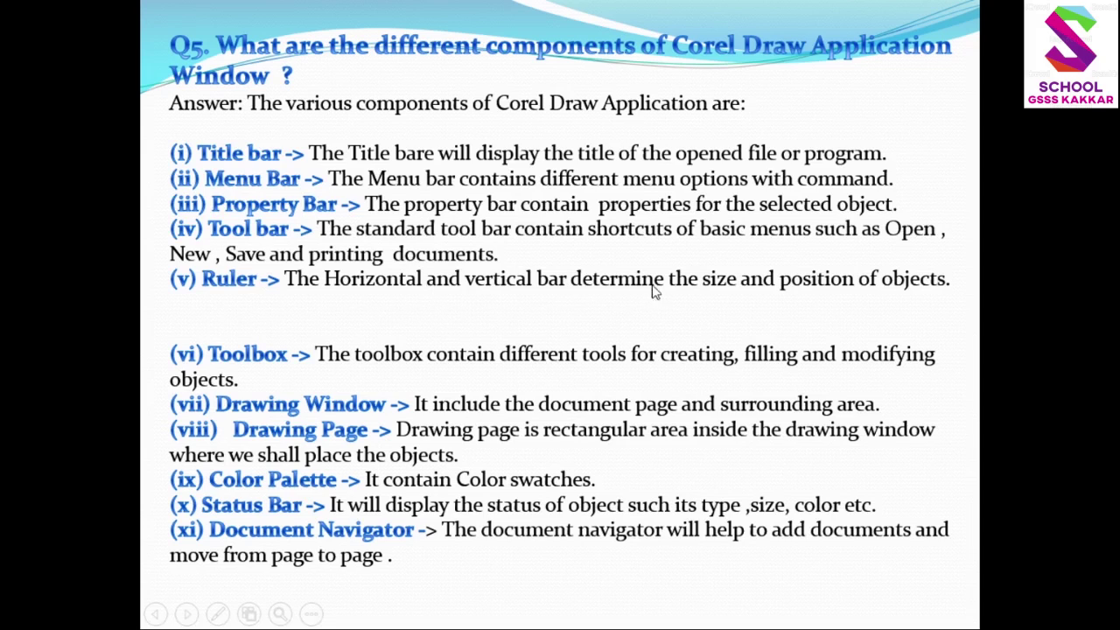
Step: Switch back to CorelDRAW and move the ellipse near the page's upper-left corner, centred at about X 2.43, Y 8.35 inches
{"action": "key", "text": "alt+Tab"}
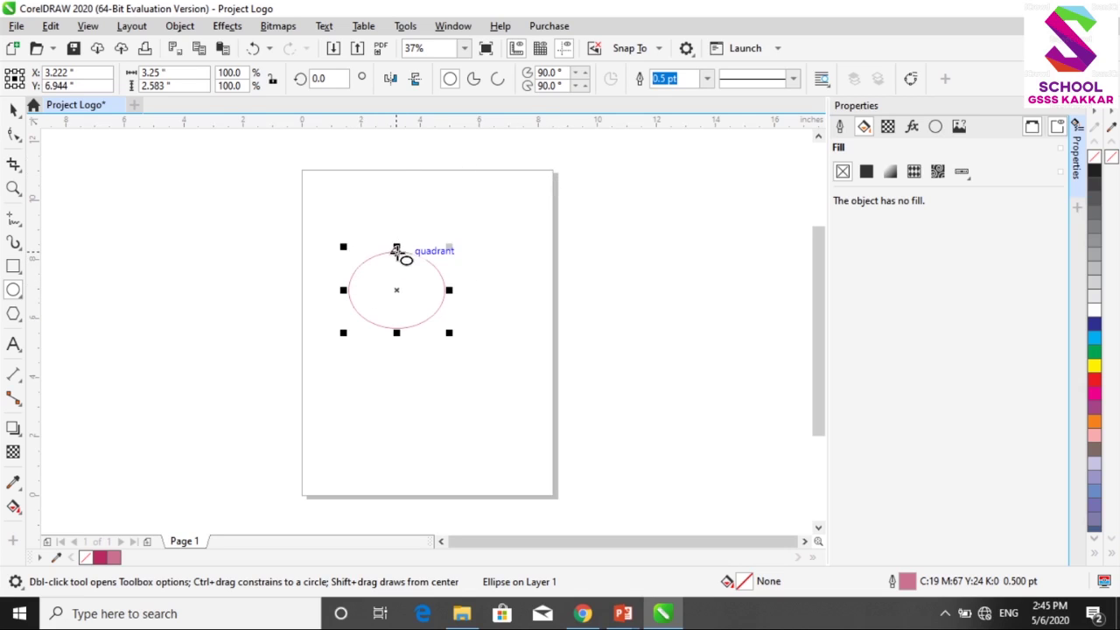
{"action": "left_click", "coordinate": [13, 112]}
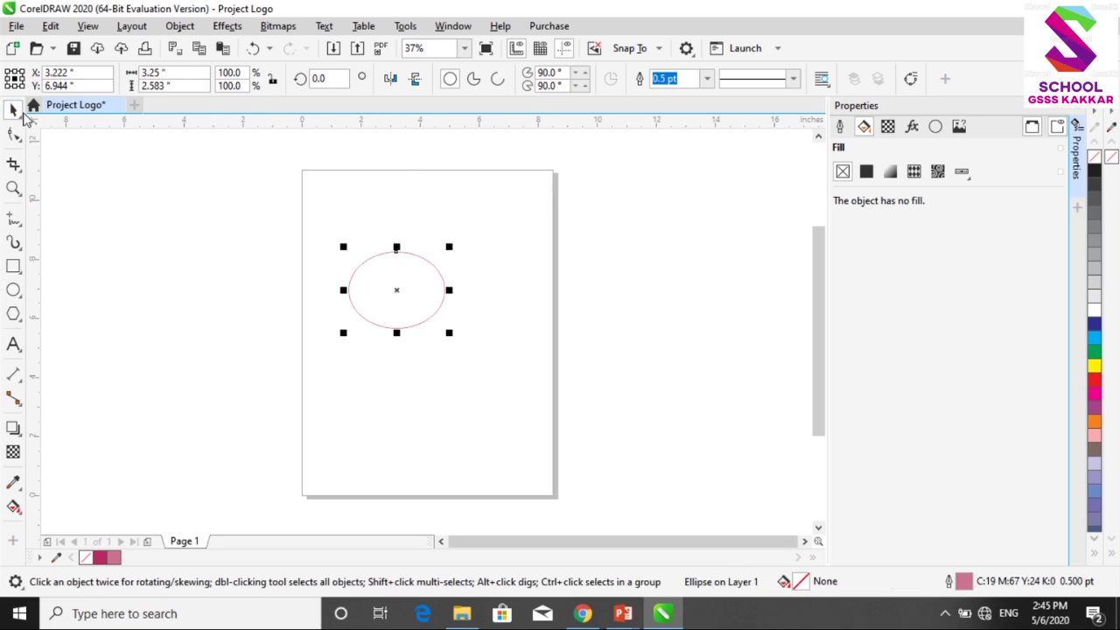
{"action": "left_click_drag", "start_coordinate": [379, 265], "coordinate": [408, 283]}
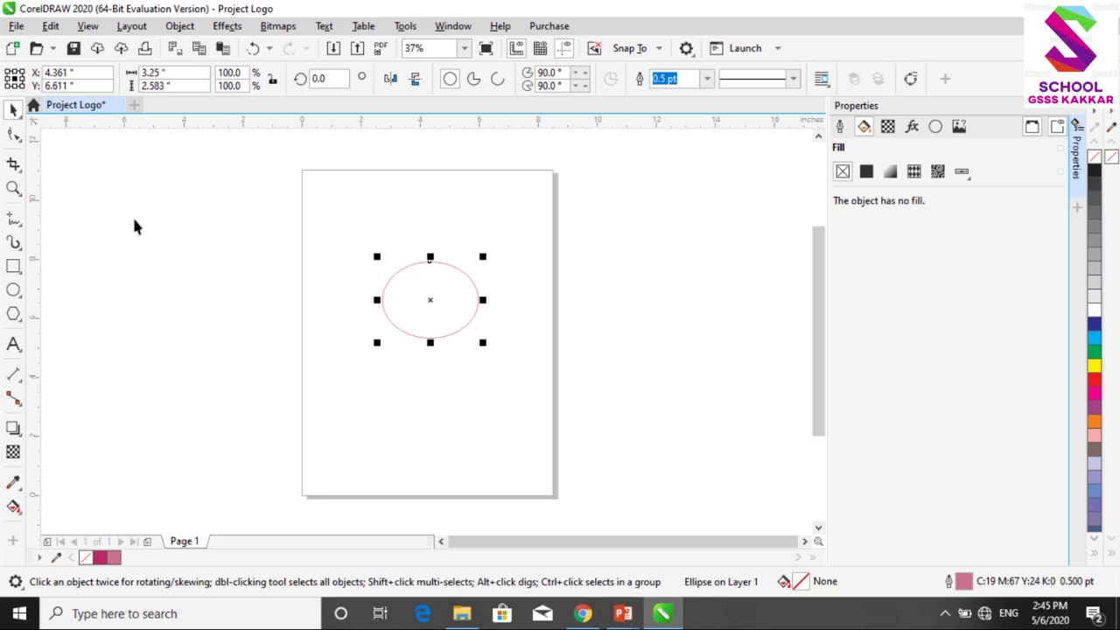
{"action": "left_click_drag", "start_coordinate": [410, 324], "coordinate": [366, 331]}
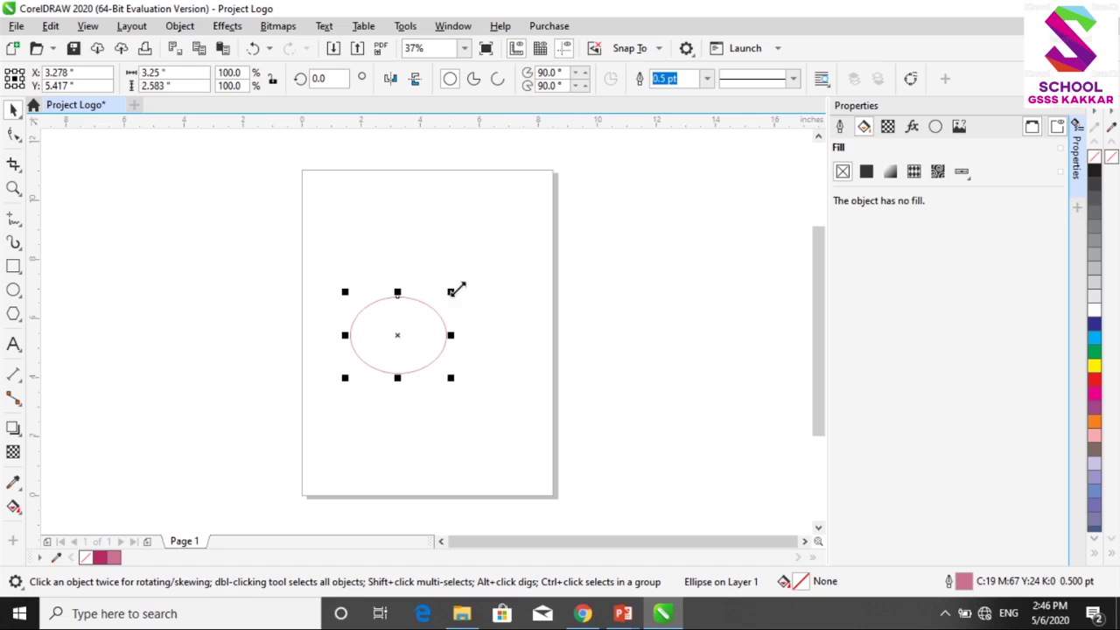
{"action": "left_click_drag", "start_coordinate": [398, 335], "coordinate": [374, 249]}
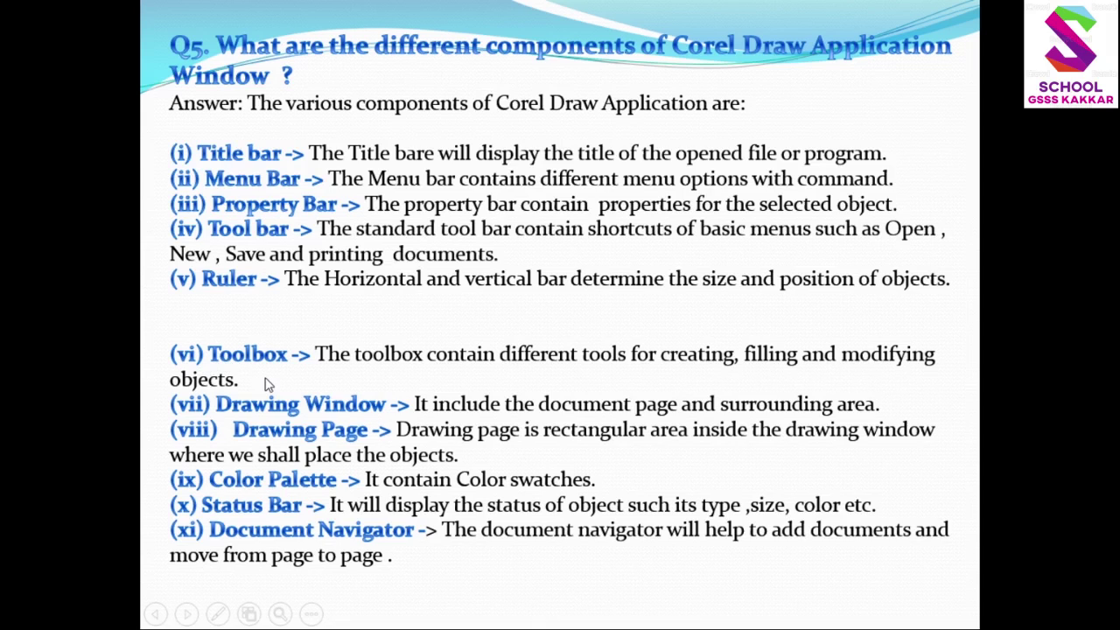
{"action": "key", "text": "alt+Tab"}
{"action": "key", "text": "alt+Tab"}
{"action": "key", "text": "alt+Tab"}
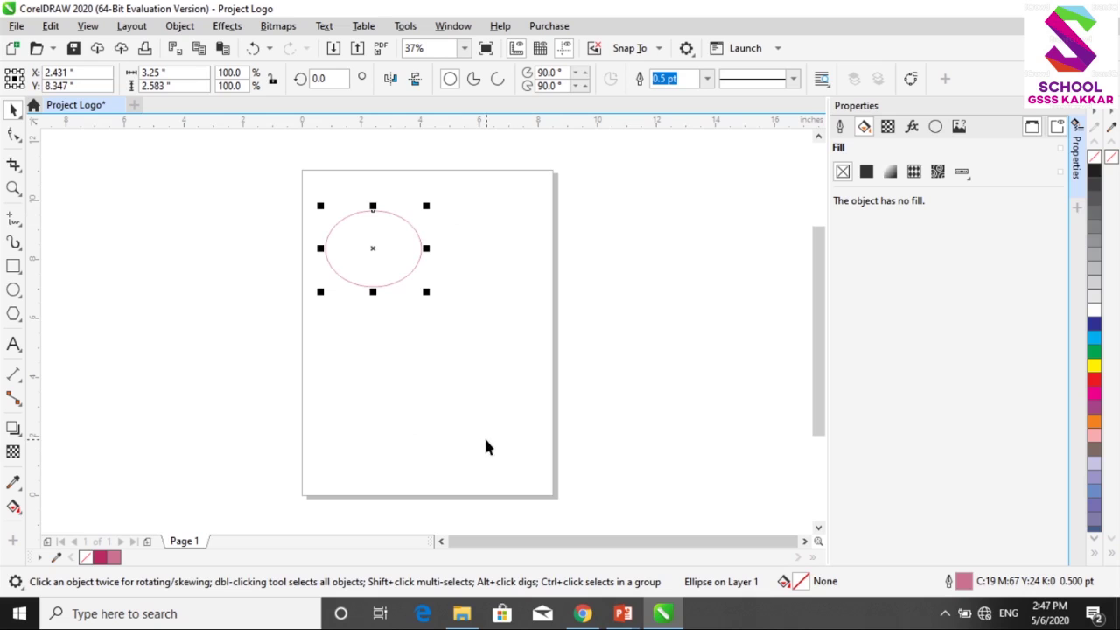
{"action": "key", "text": "alt+Tab"}
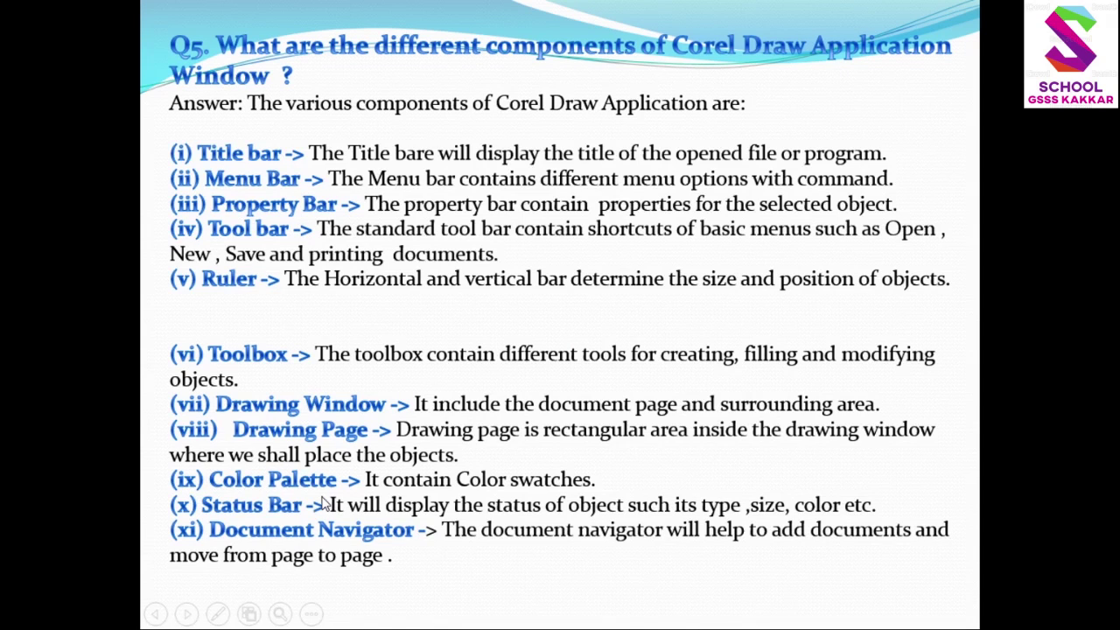
{"action": "key", "text": "alt+Tab"}
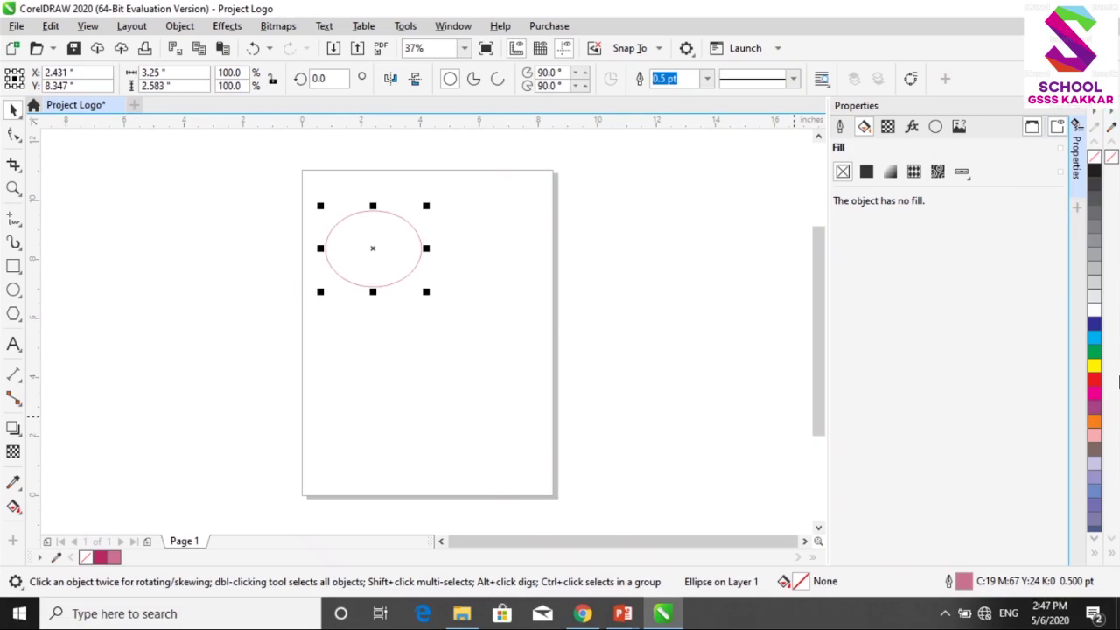
Step: Try several fill colours on the ellipse, including yellow and blue-grey C20 M0 Y0 K40
{"action": "left_click", "coordinate": [1093, 368]}
{"action": "left_click", "coordinate": [1094, 281]}
{"action": "left_click", "coordinate": [850, 332]}
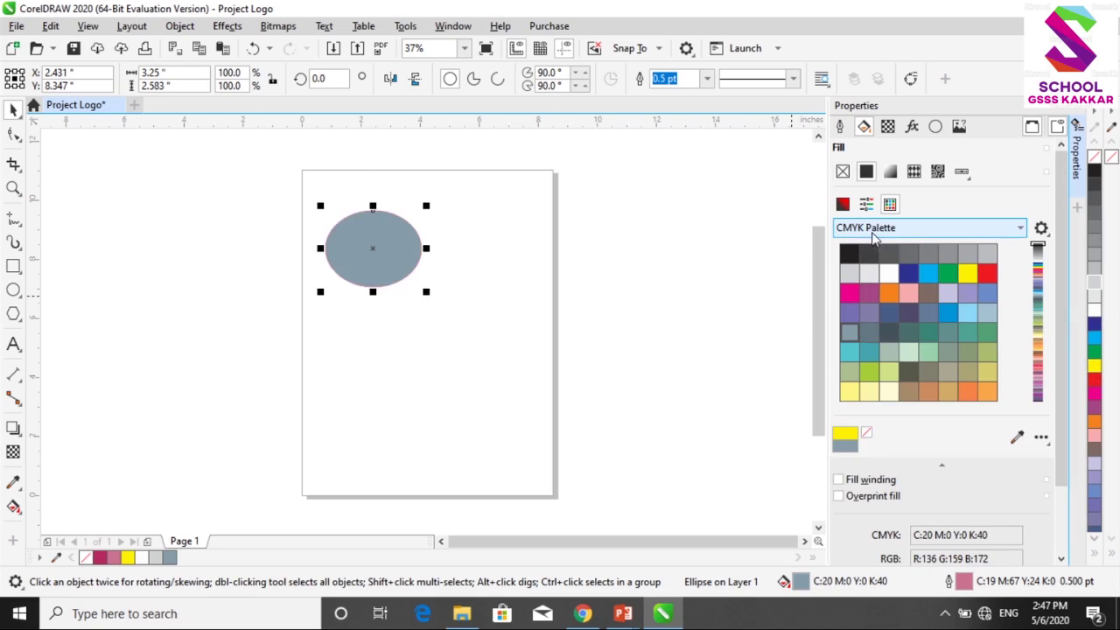
Step: Fill the ellipse with purple C20 M80 Y0 K20 from the CMYK Palette
{"action": "left_click", "coordinate": [1020, 229]}
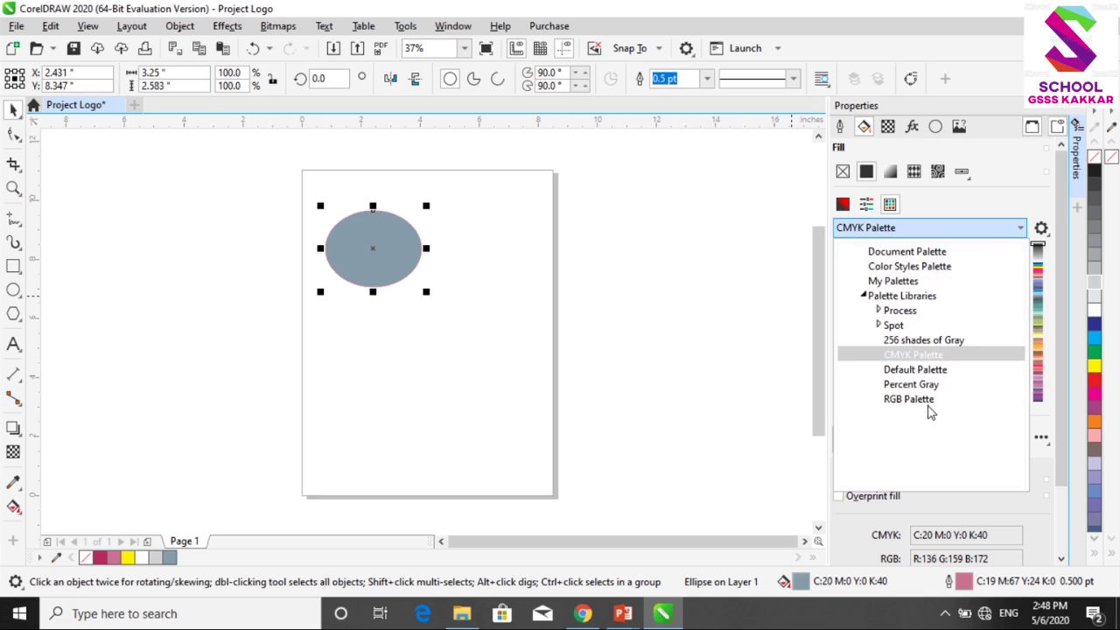
{"action": "left_click", "coordinate": [799, 380]}
{"action": "left_click", "coordinate": [907, 274]}
{"action": "left_click", "coordinate": [877, 291]}
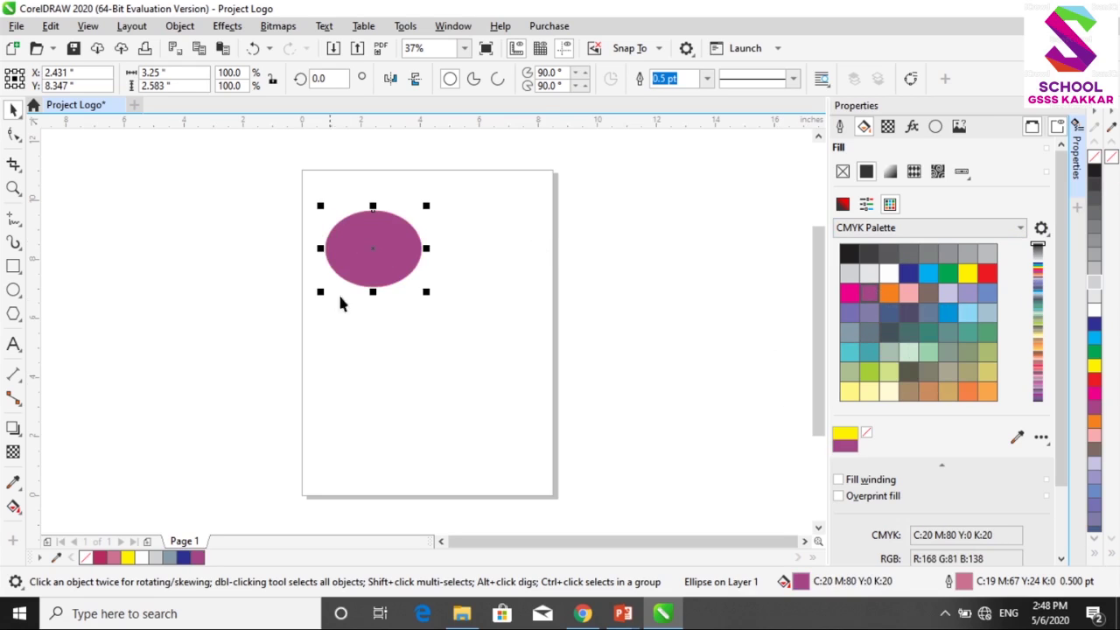
{"action": "key", "text": "alt+Tab"}
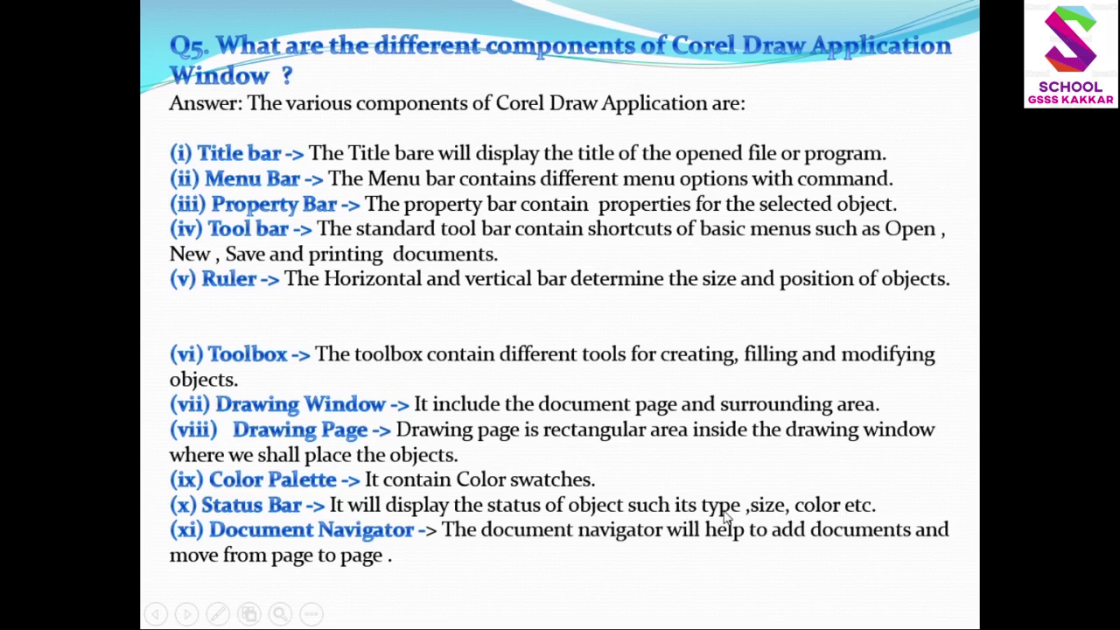
{"action": "key", "text": "alt+Tab"}
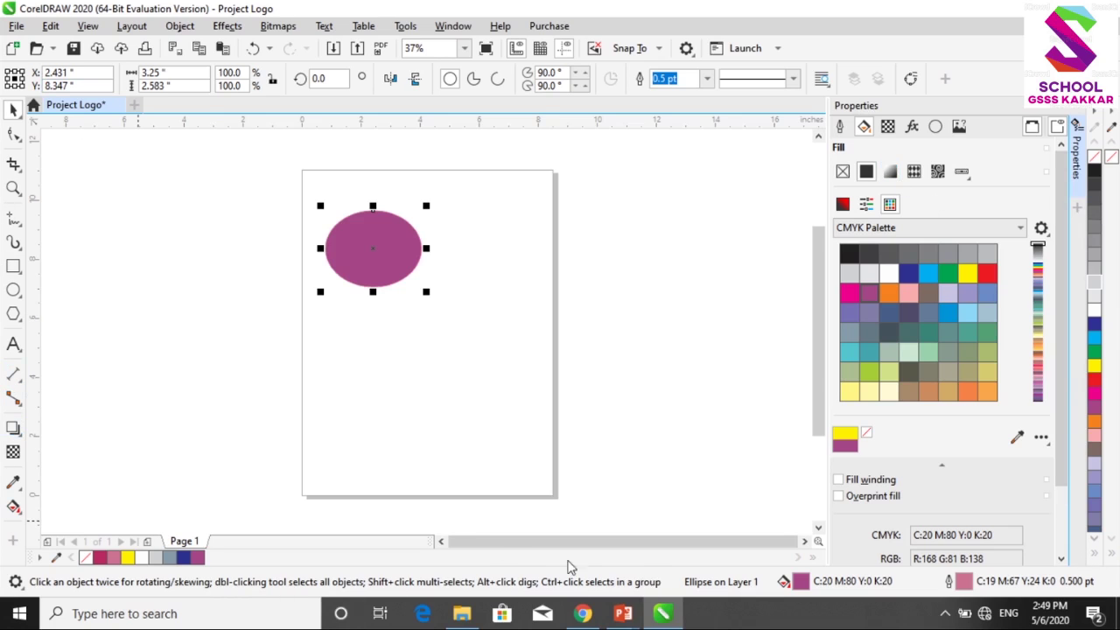
{"action": "left_click", "coordinate": [622, 614]}
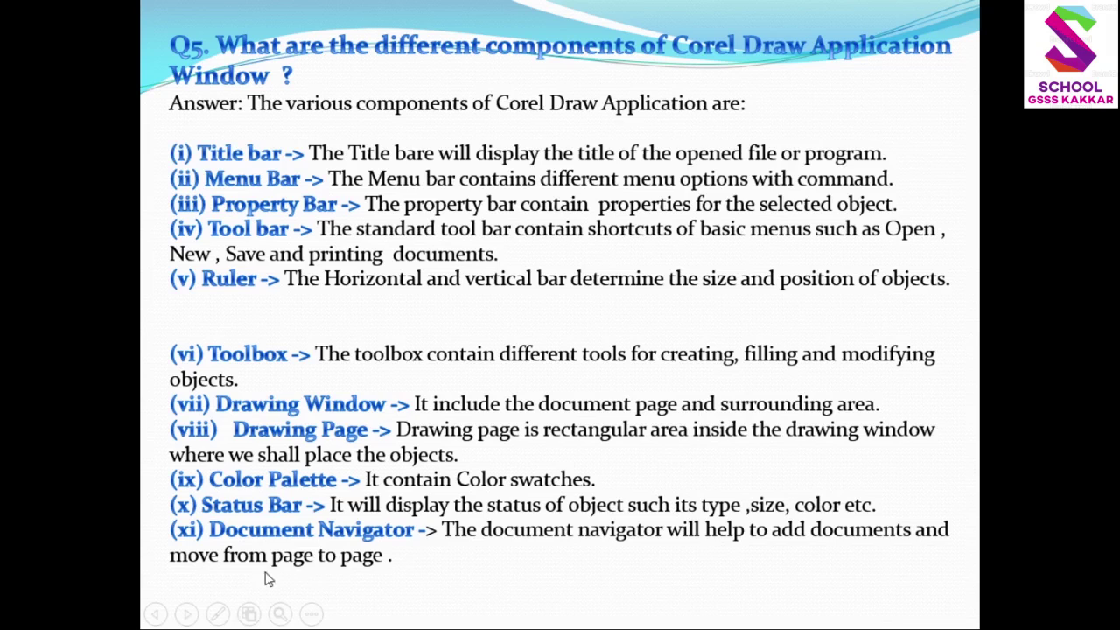
{"action": "key", "text": "alt+Tab"}
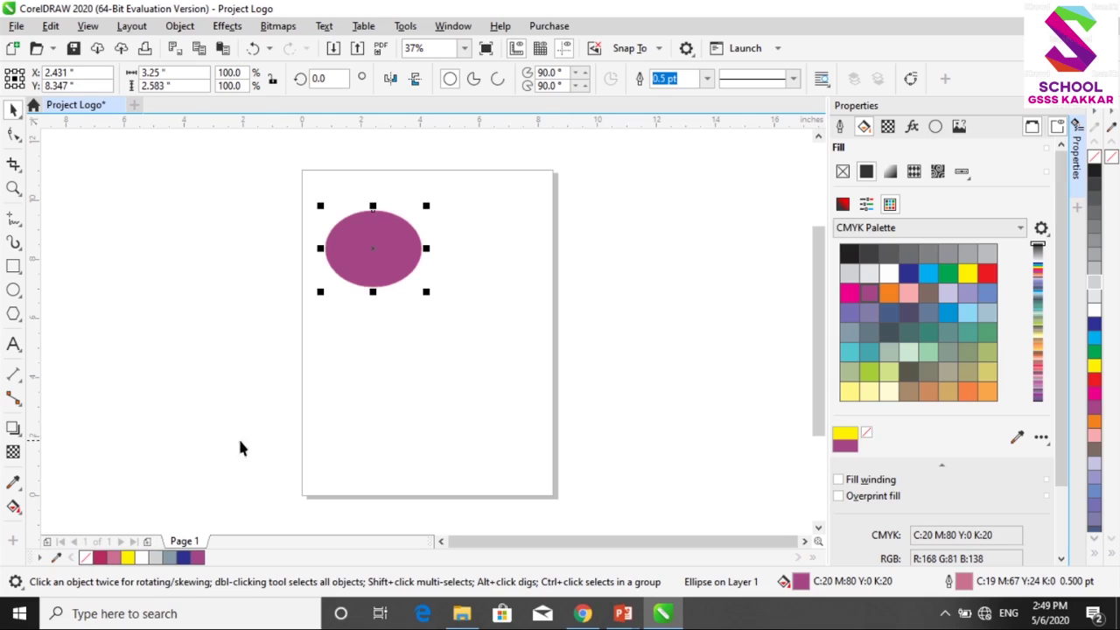
Step: Add a second and a third page after Page 1, checking the first and last pages between the two additions
{"action": "left_click", "coordinate": [149, 543]}
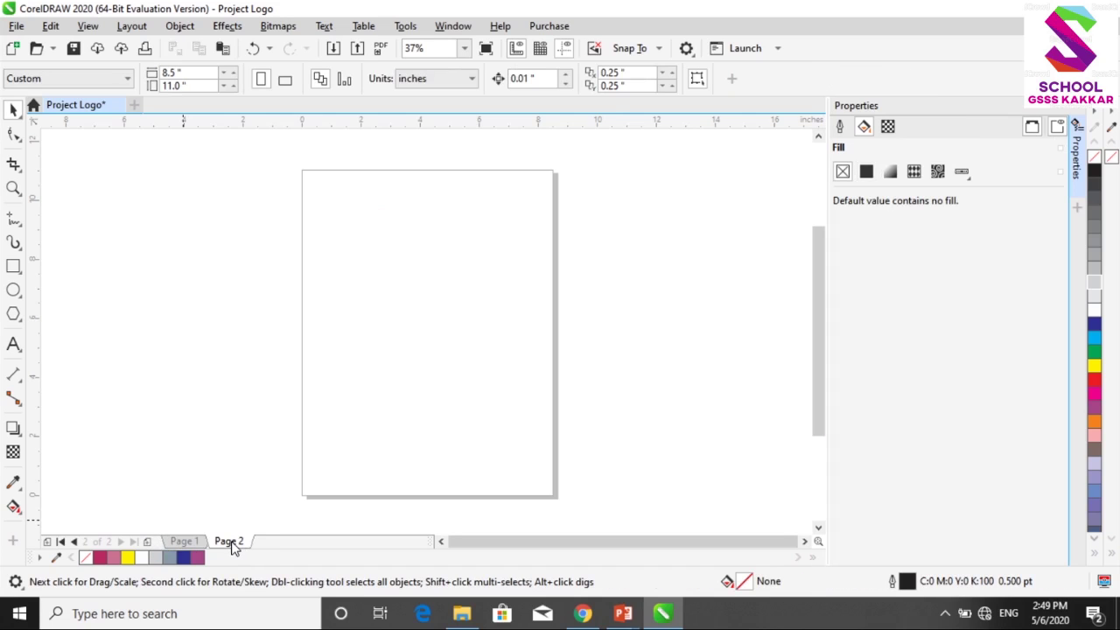
{"action": "left_click", "coordinate": [60, 543]}
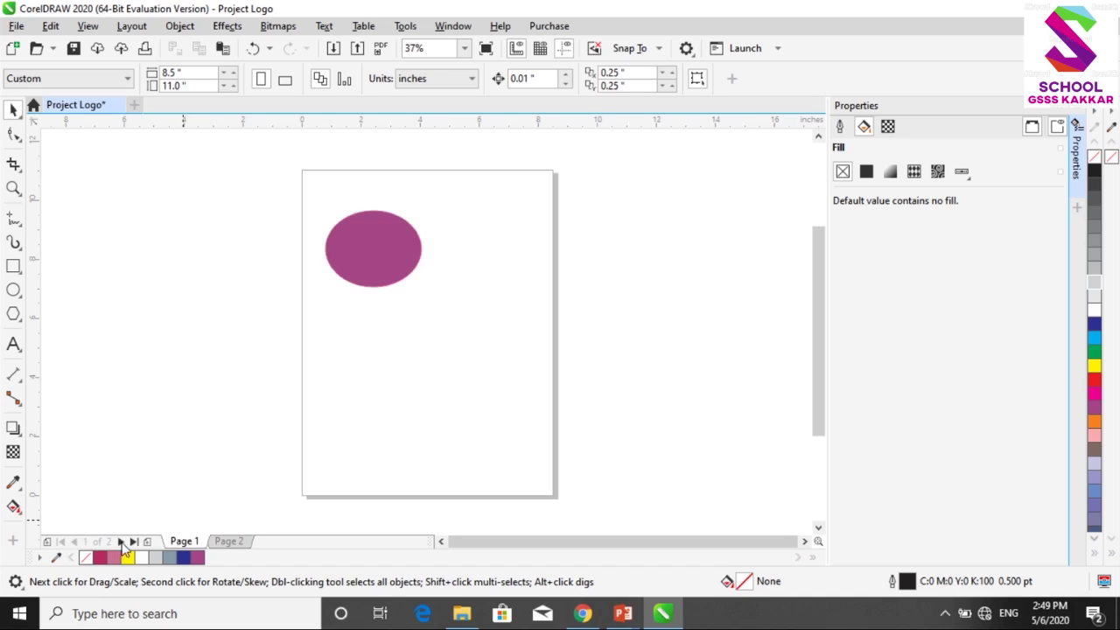
{"action": "left_click", "coordinate": [133, 542]}
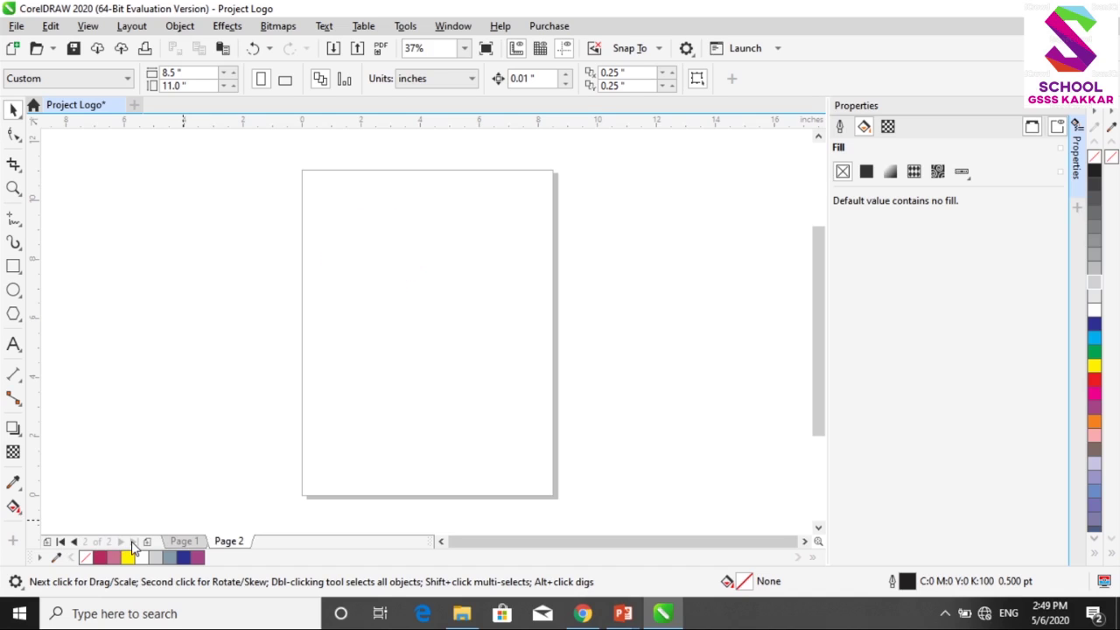
{"action": "left_click", "coordinate": [148, 542]}
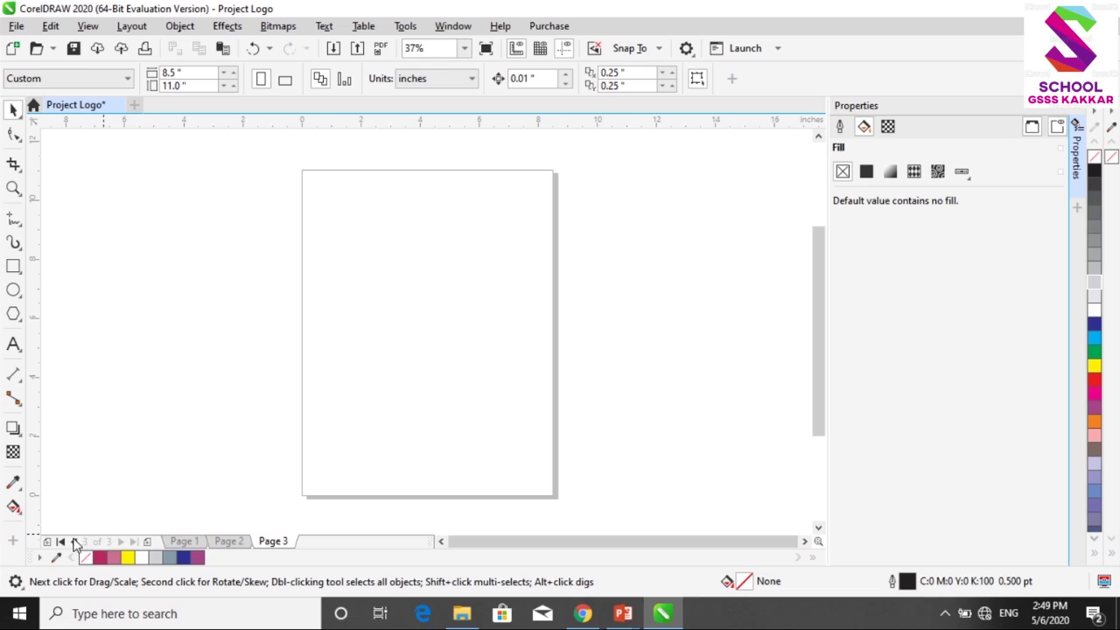
Step: Move back and forth between the document's first and last pages, finishing on Page 3
{"action": "left_click", "coordinate": [60, 542]}
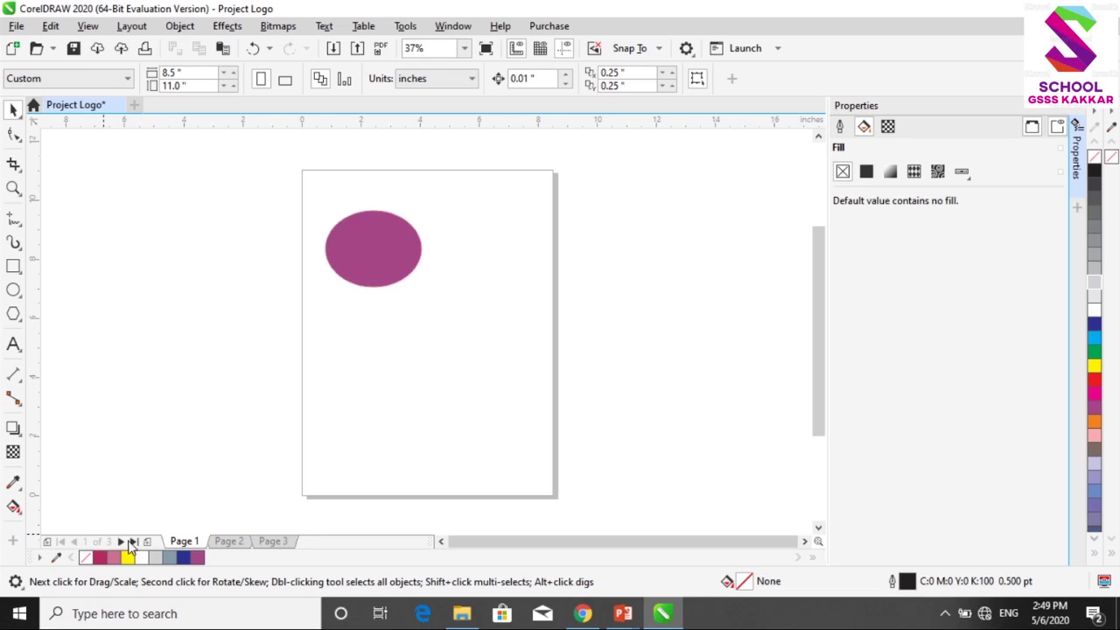
{"action": "left_click", "coordinate": [133, 542]}
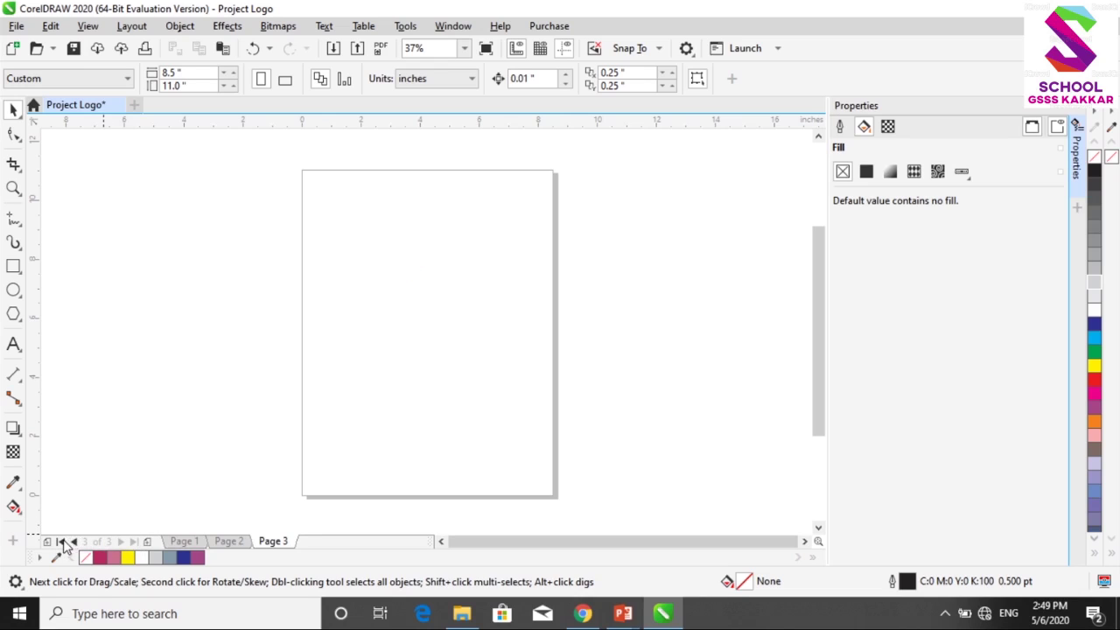
{"action": "left_click", "coordinate": [62, 541]}
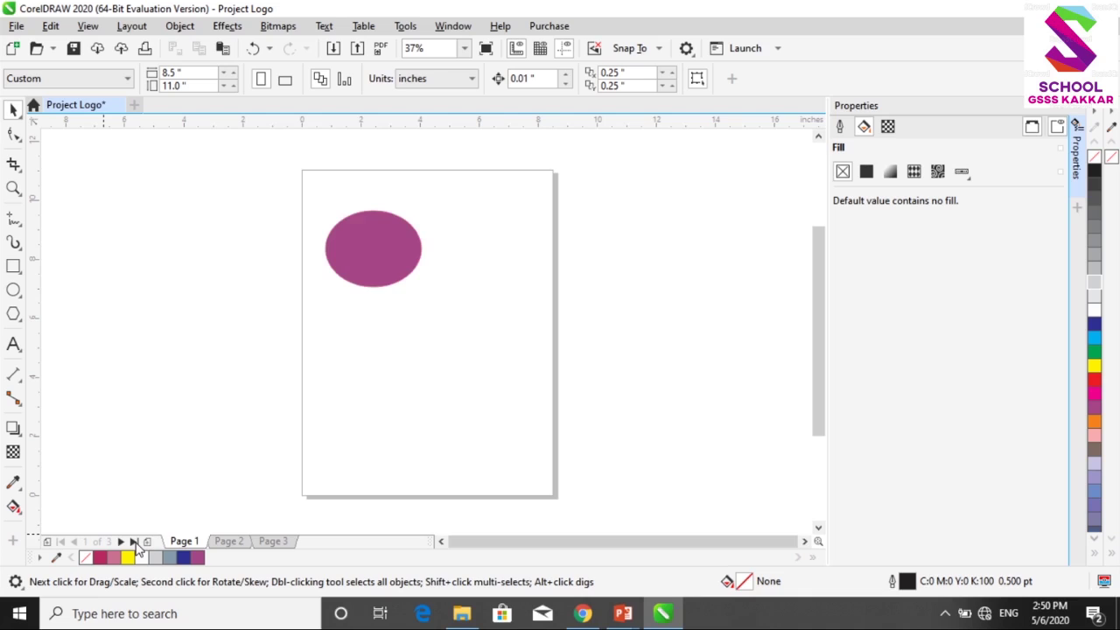
{"action": "left_click", "coordinate": [133, 542]}
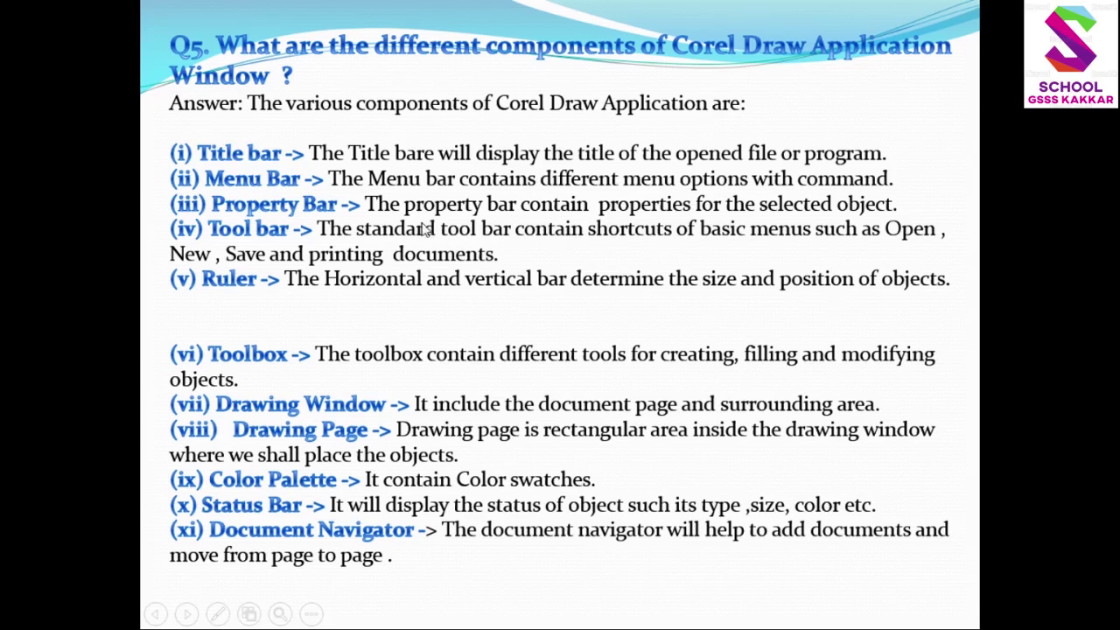
{"action": "key", "text": "alt+Tab"}
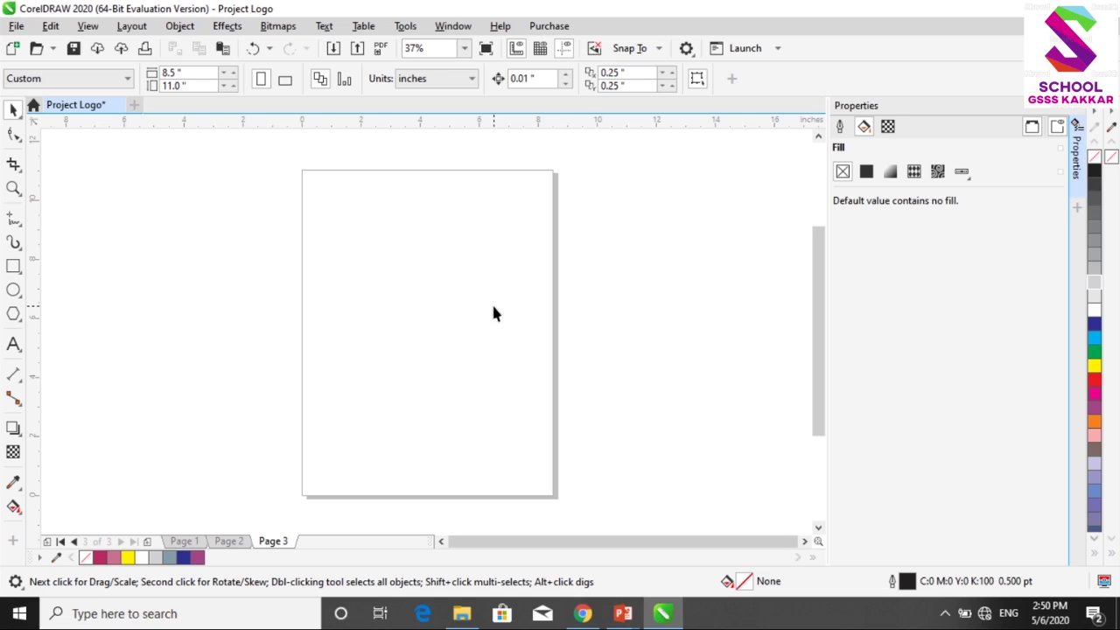
{"action": "left_click", "coordinate": [946, 615]}
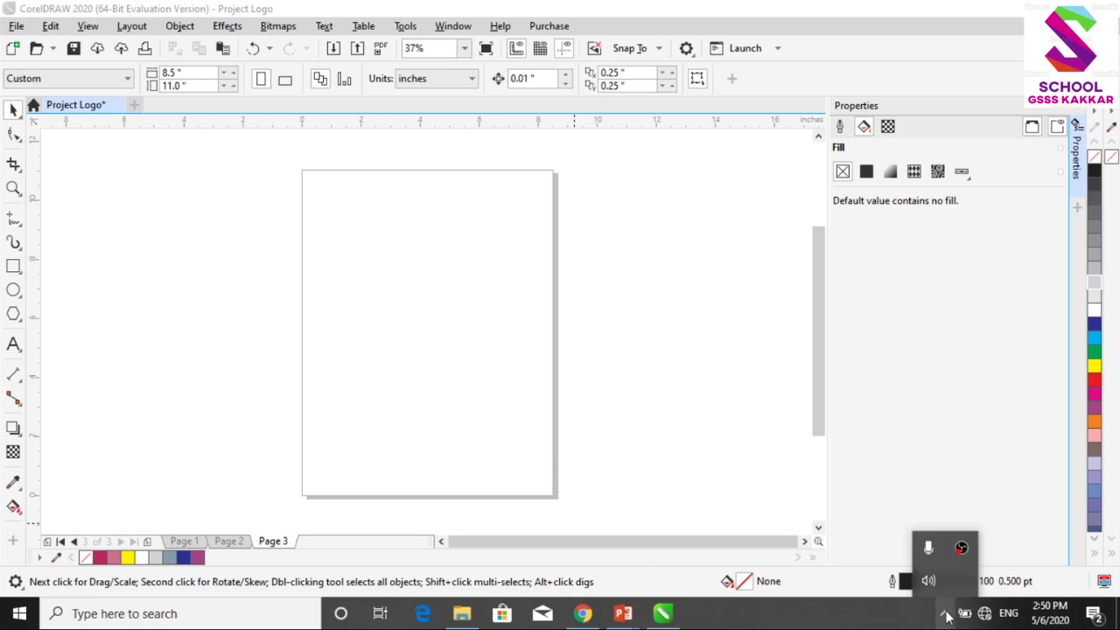
{"action": "left_click", "coordinate": [961, 548]}
{"action": "left_click", "coordinate": [1048, 491]}
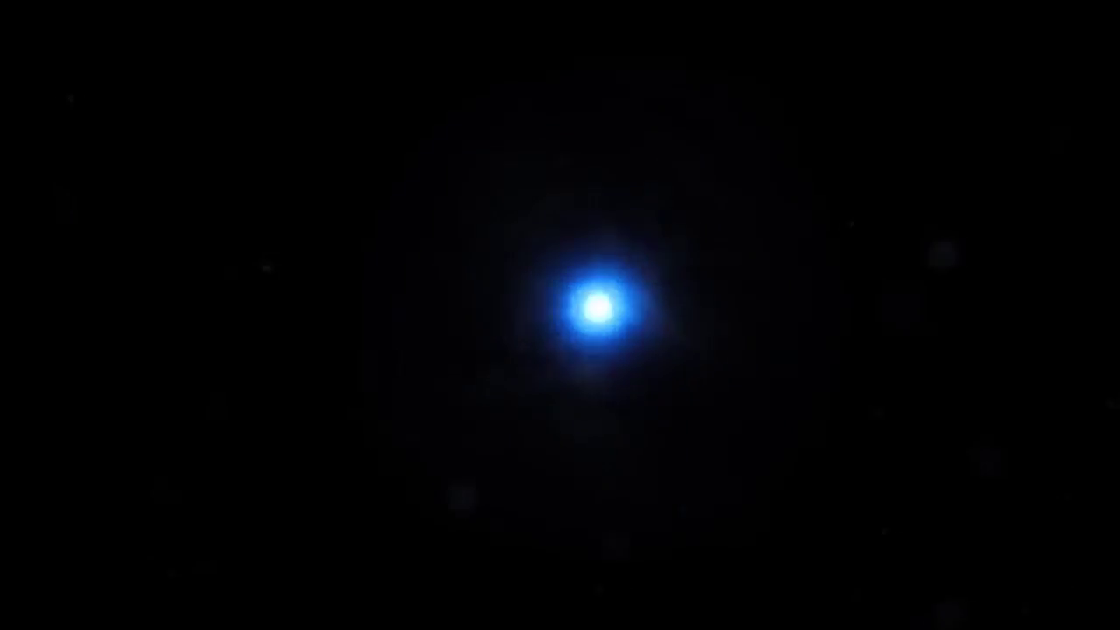